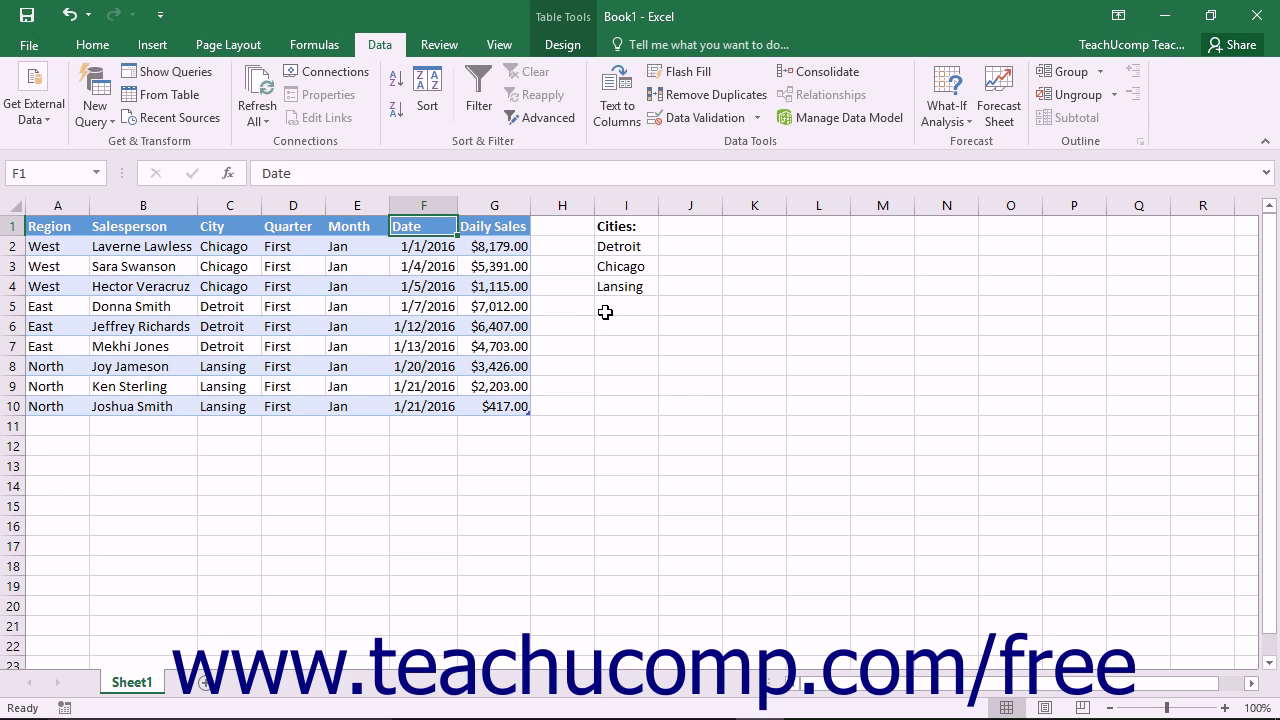
- Import the cities in cells I2:I4 as a new custom list for sorts and fill sequences
drag(621, 245, 628, 288)
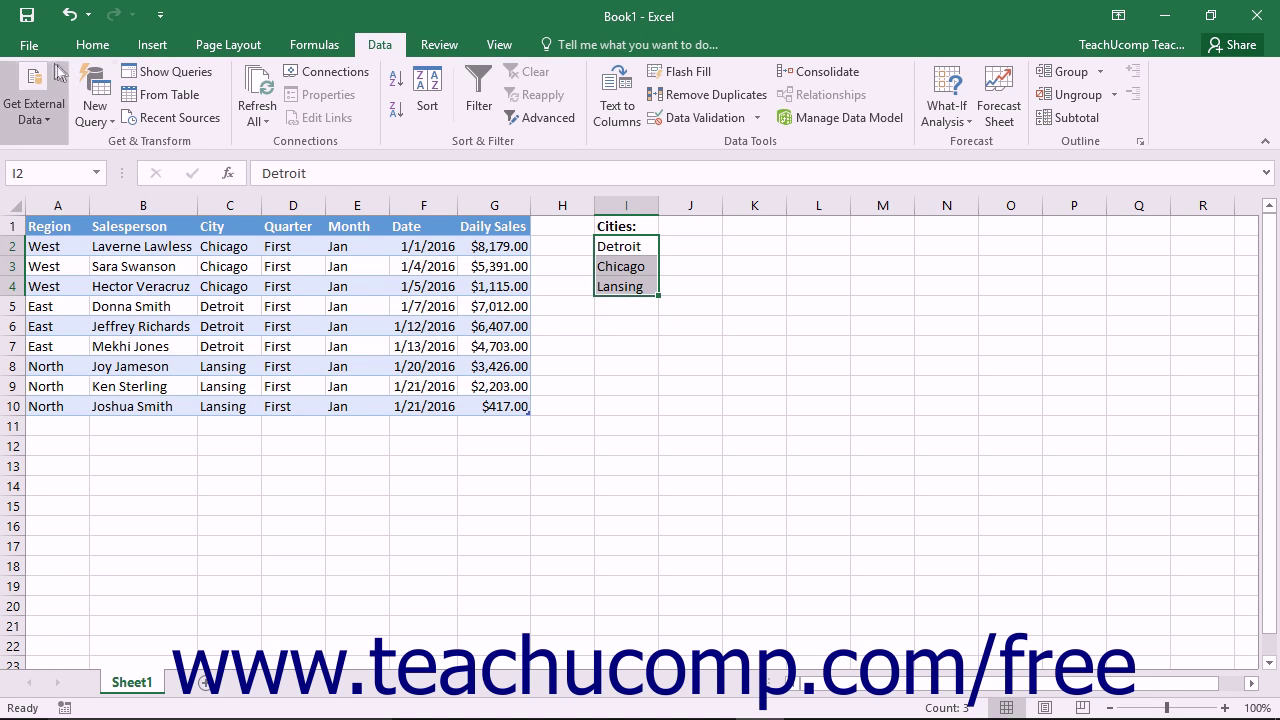
click(30, 45)
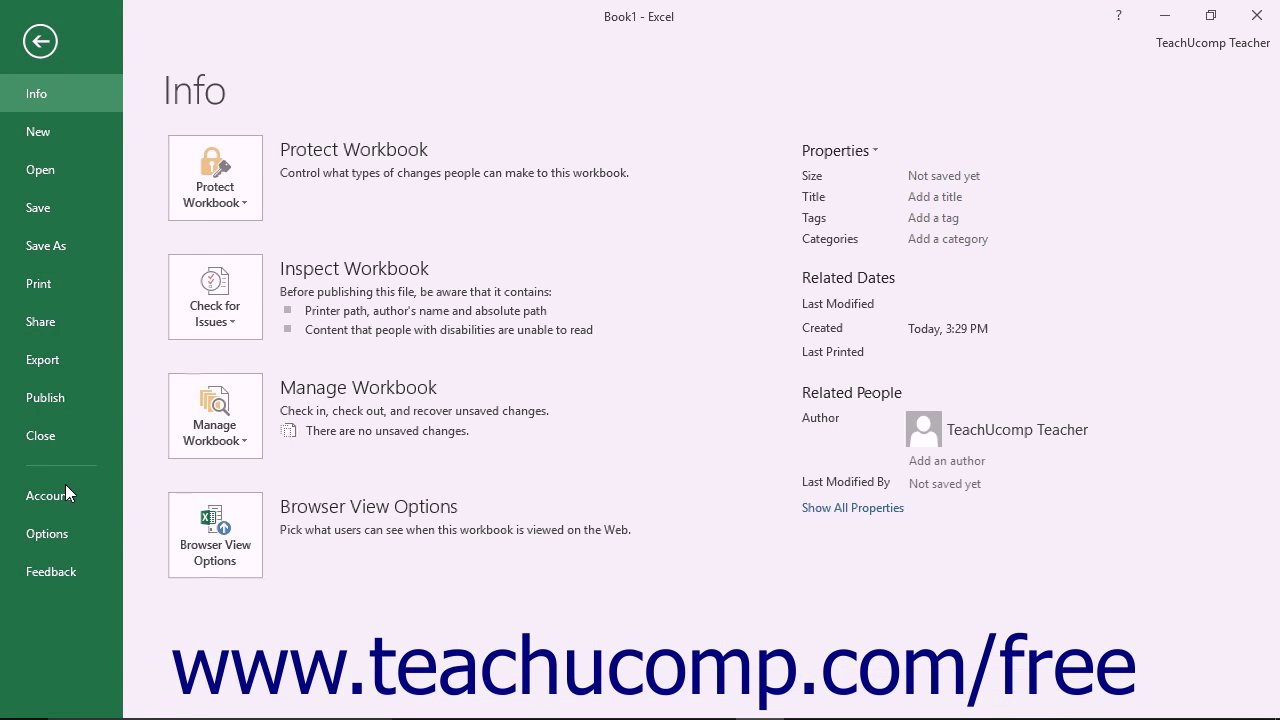
click(76, 534)
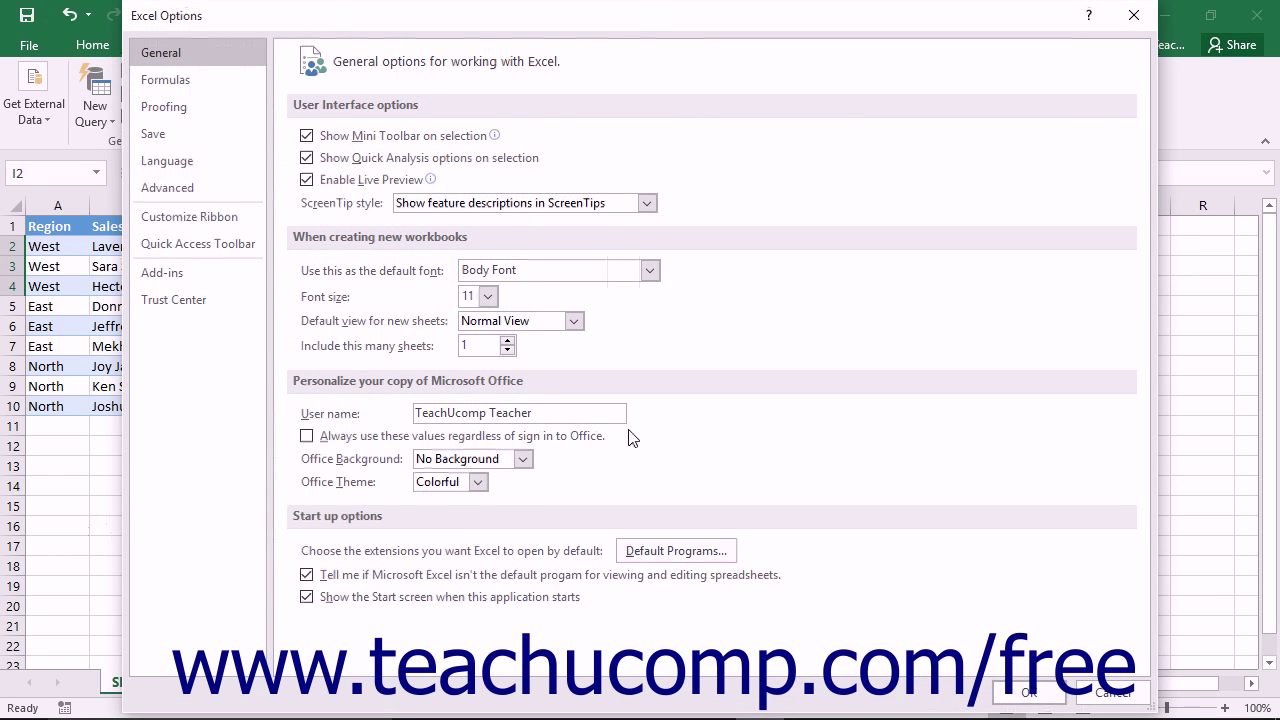
click(170, 190)
scroll(595, 380, down, 5)
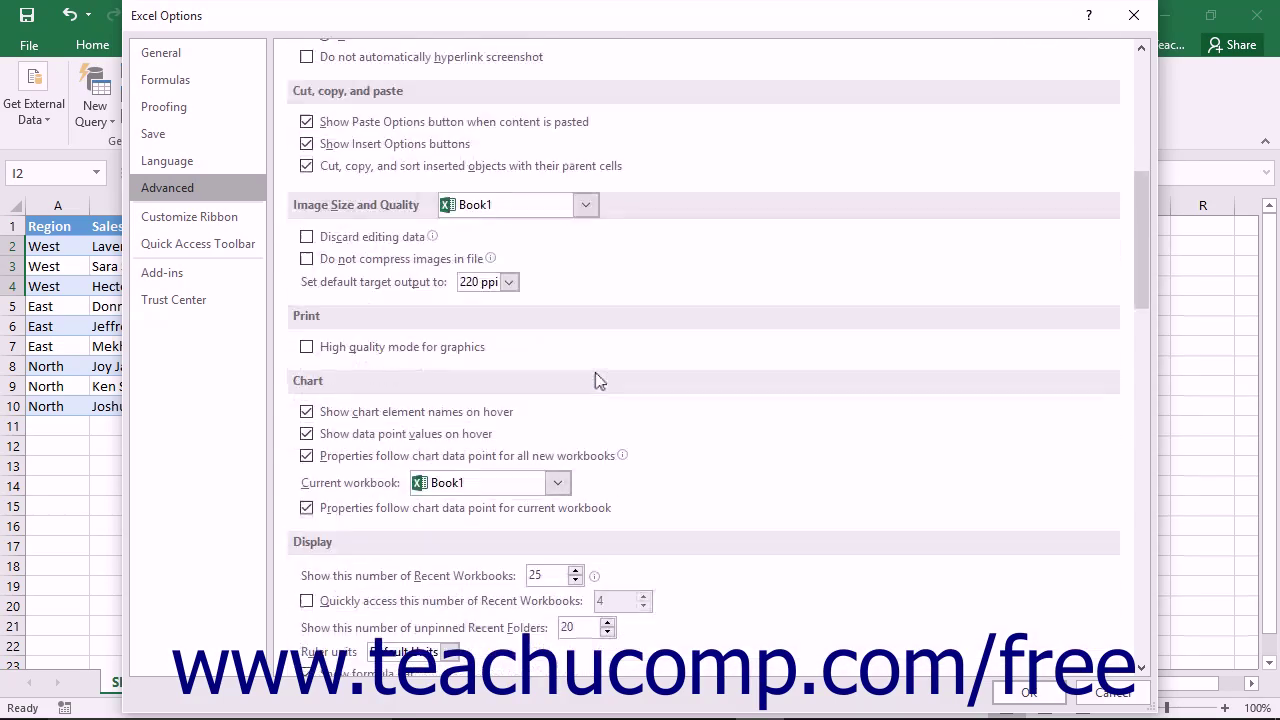
scroll(600, 385, down, 20)
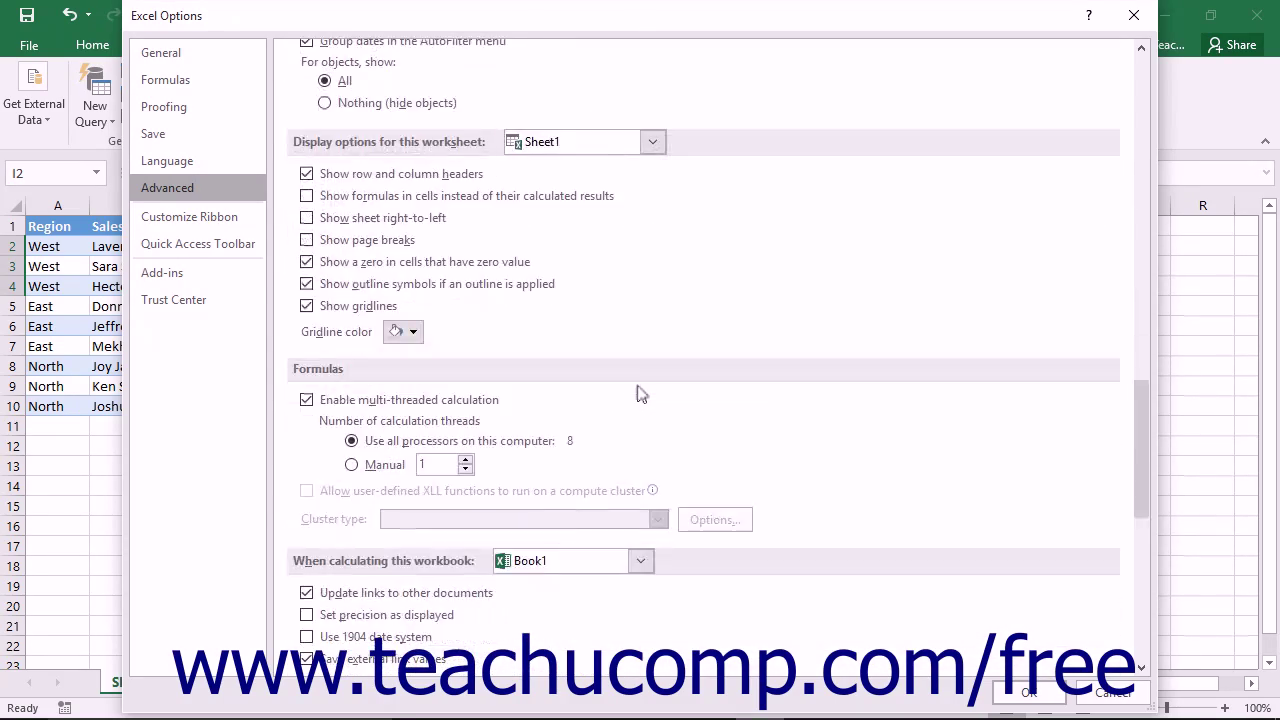
scroll(641, 393, down, 15)
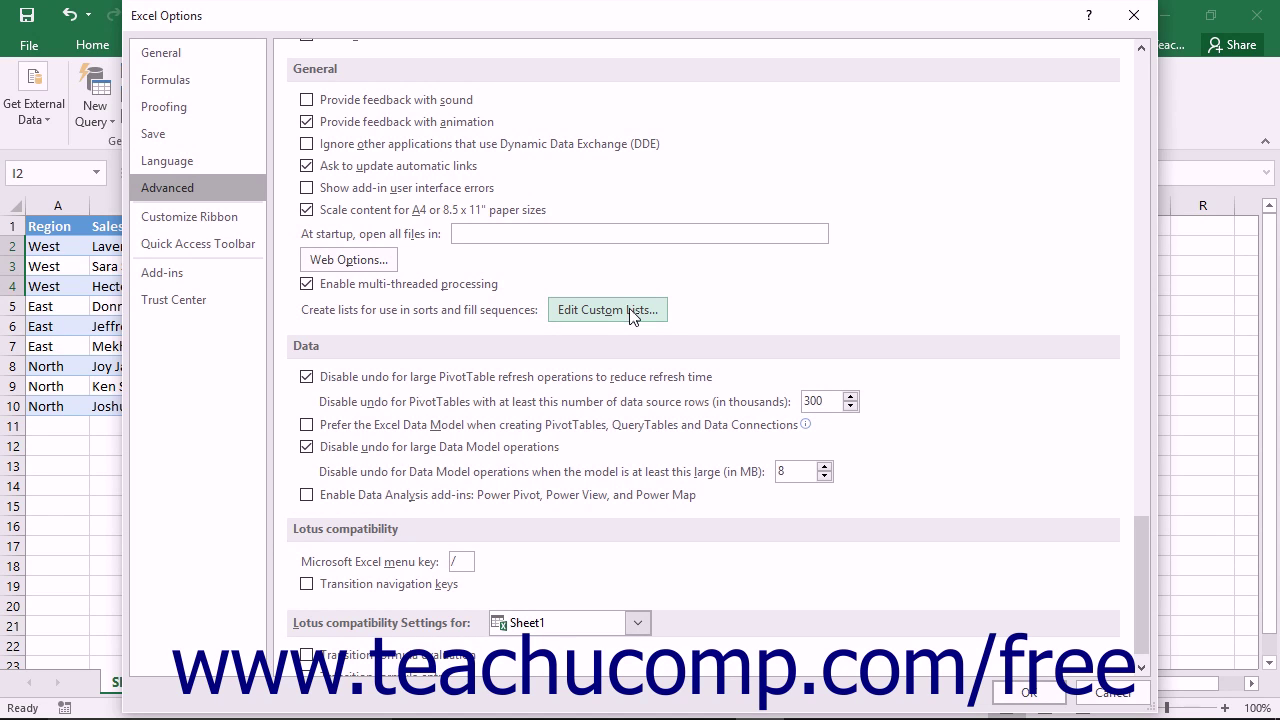
click(630, 310)
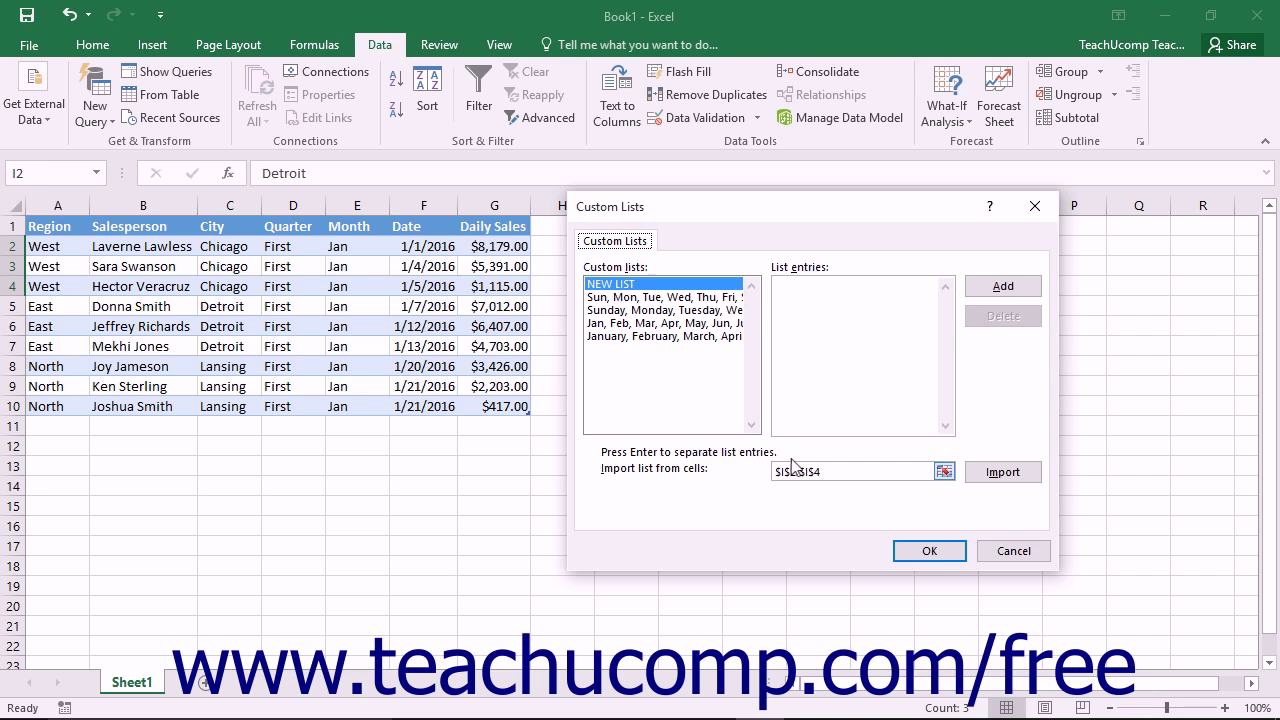
click(985, 474)
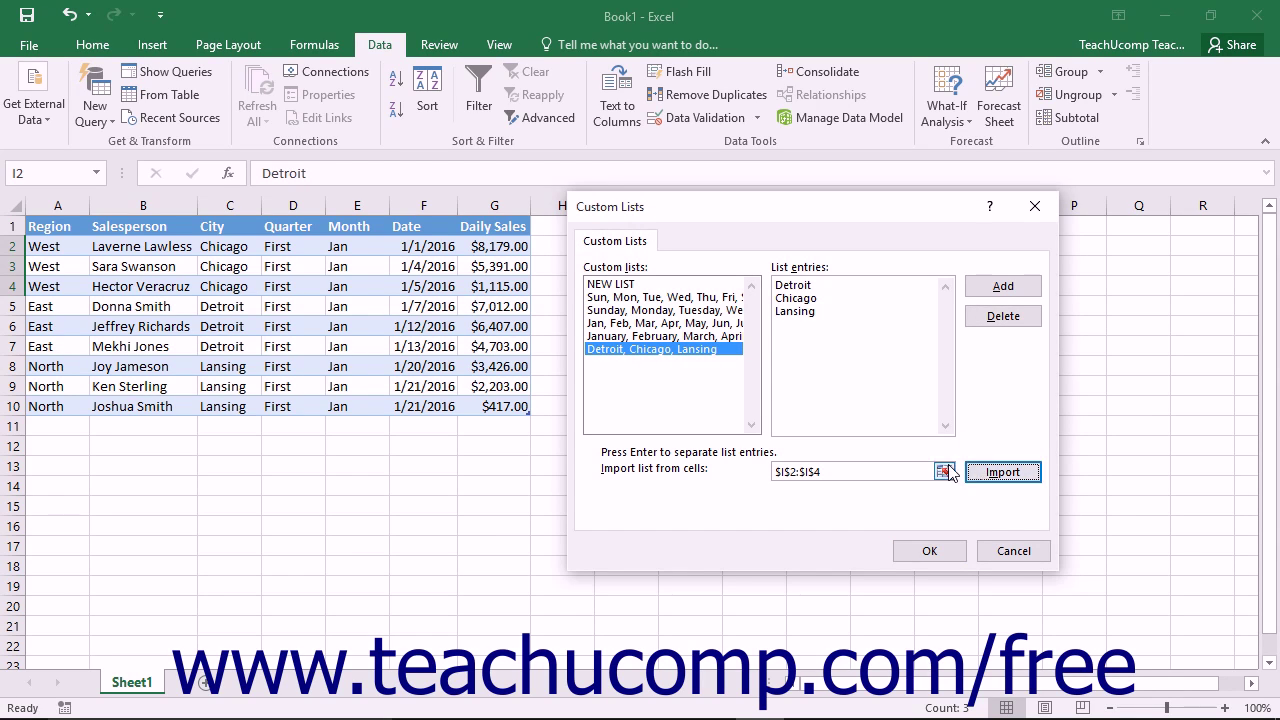
- Delete the custom list Detroit, Chicago, Lansing permanently
click(690, 355)
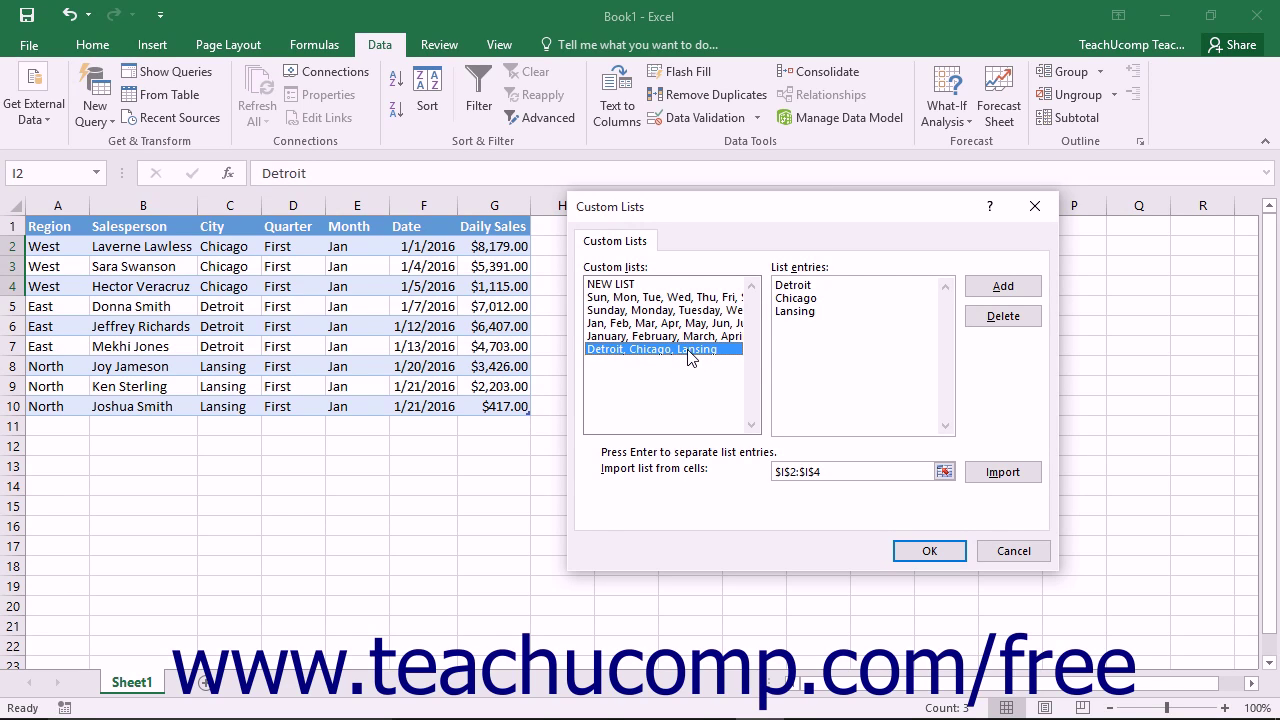
click(985, 318)
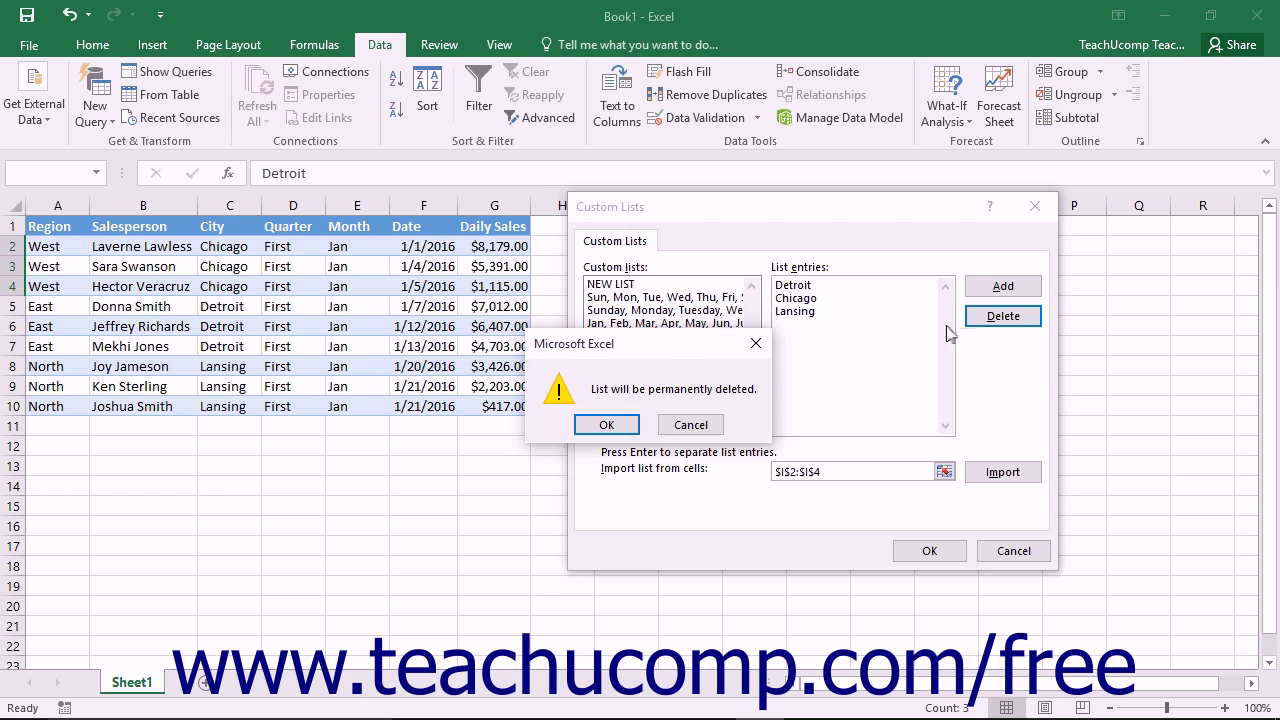
click(606, 425)
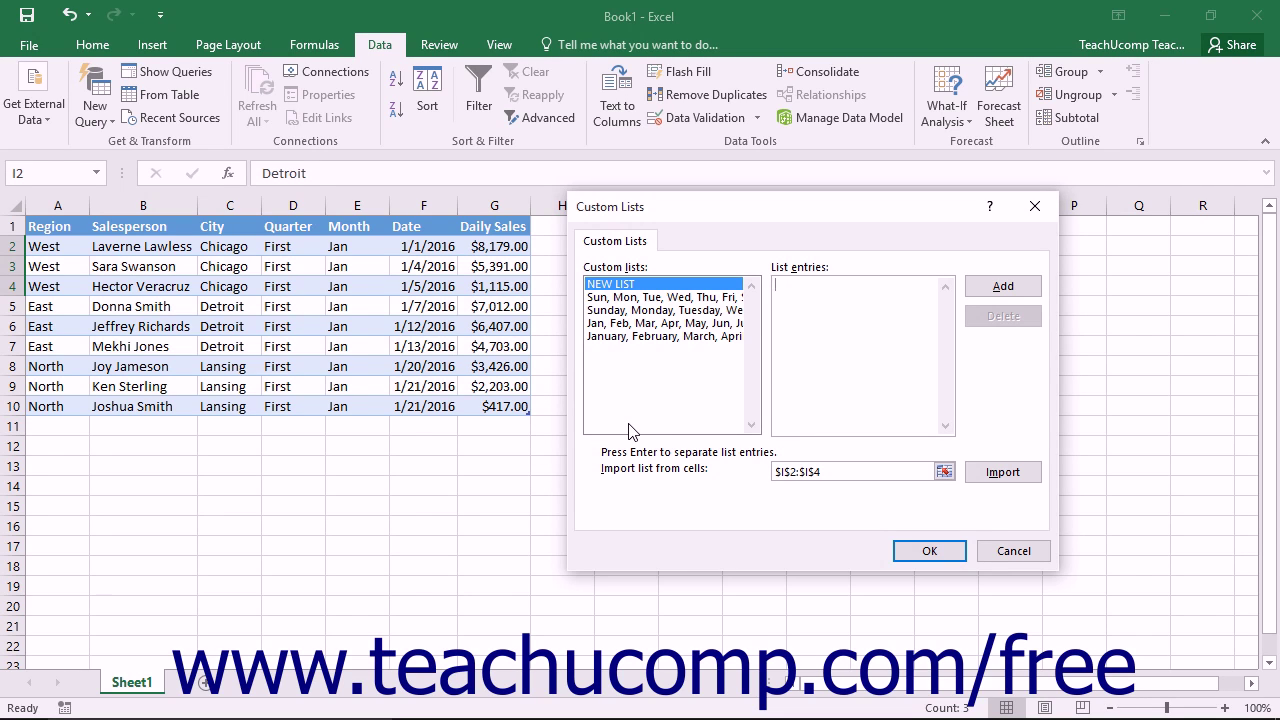
- Create a custom list with the entries North, East, South and West, and save it in the program options
click(805, 299)
text(North)
key(Return)
text(East )
text(South)
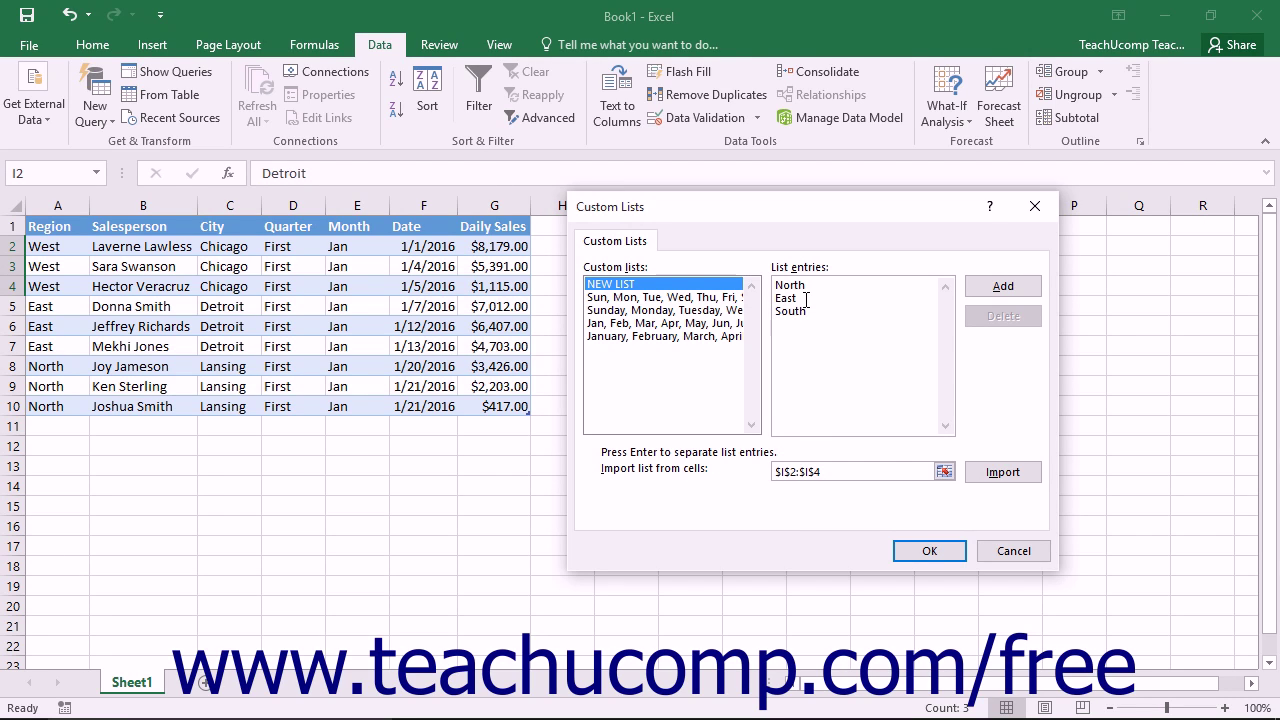
key(Return)
text(West)
click(990, 291)
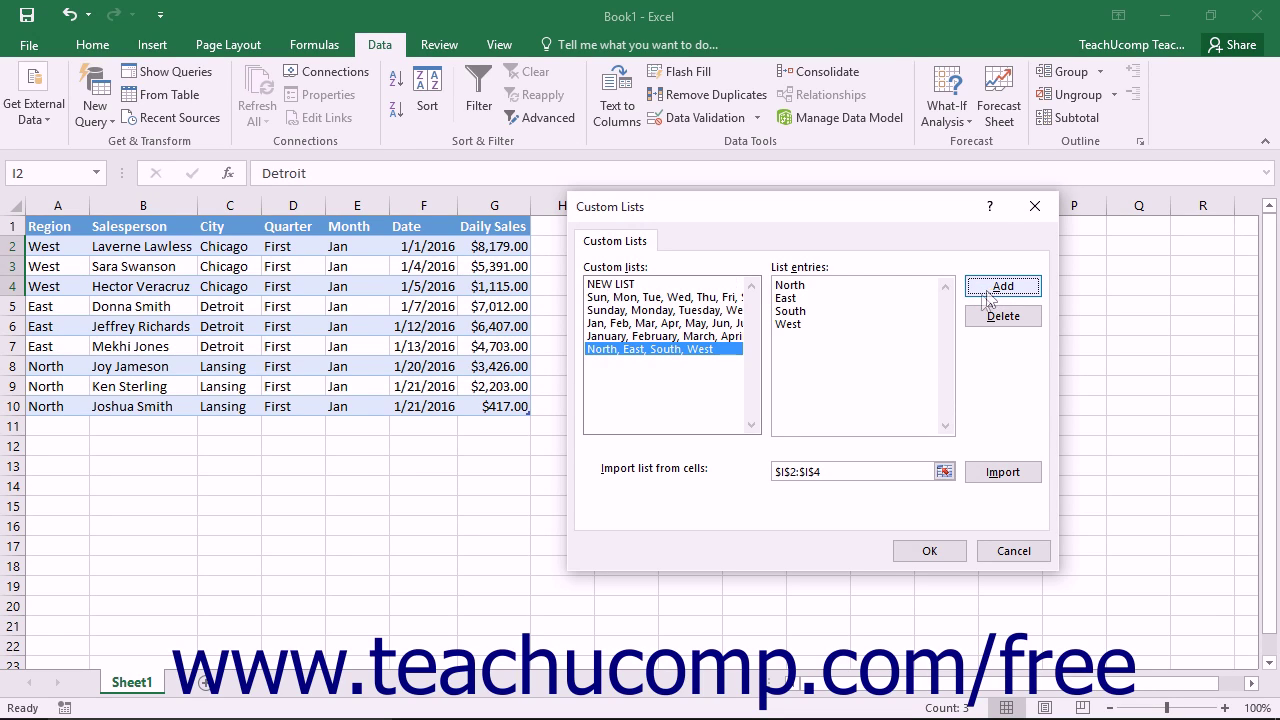
click(942, 559)
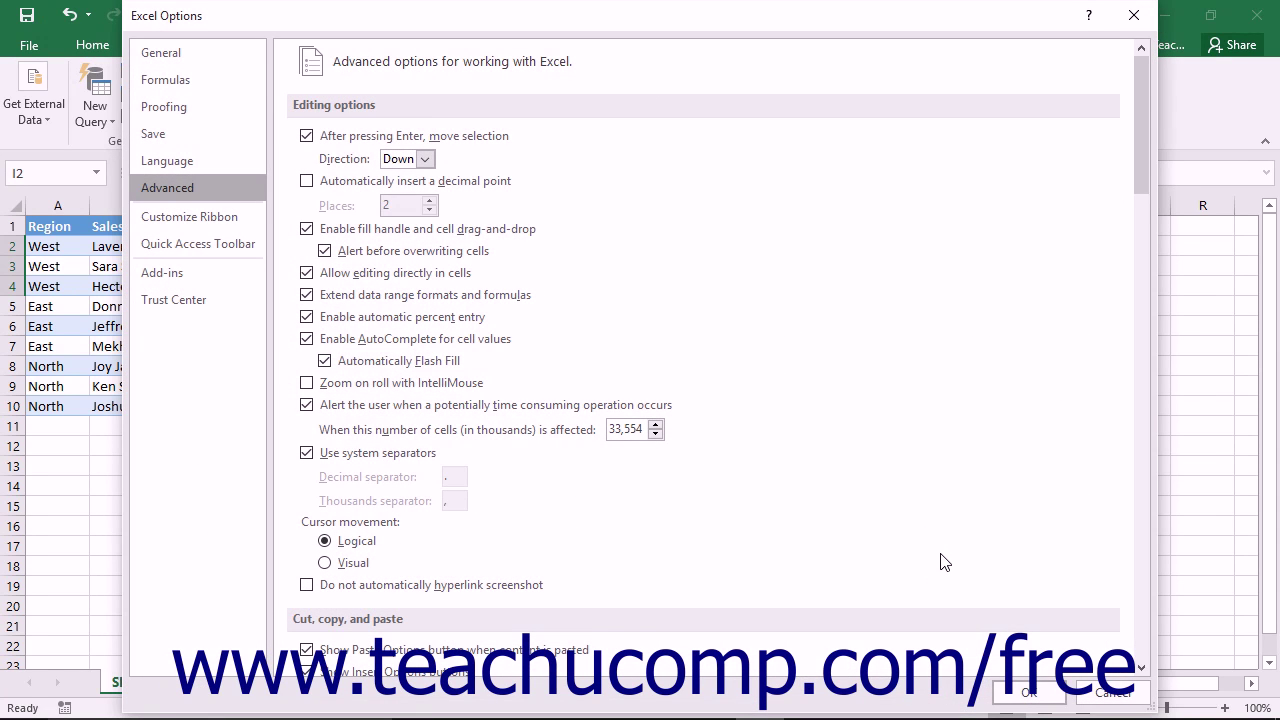
click(1005, 692)
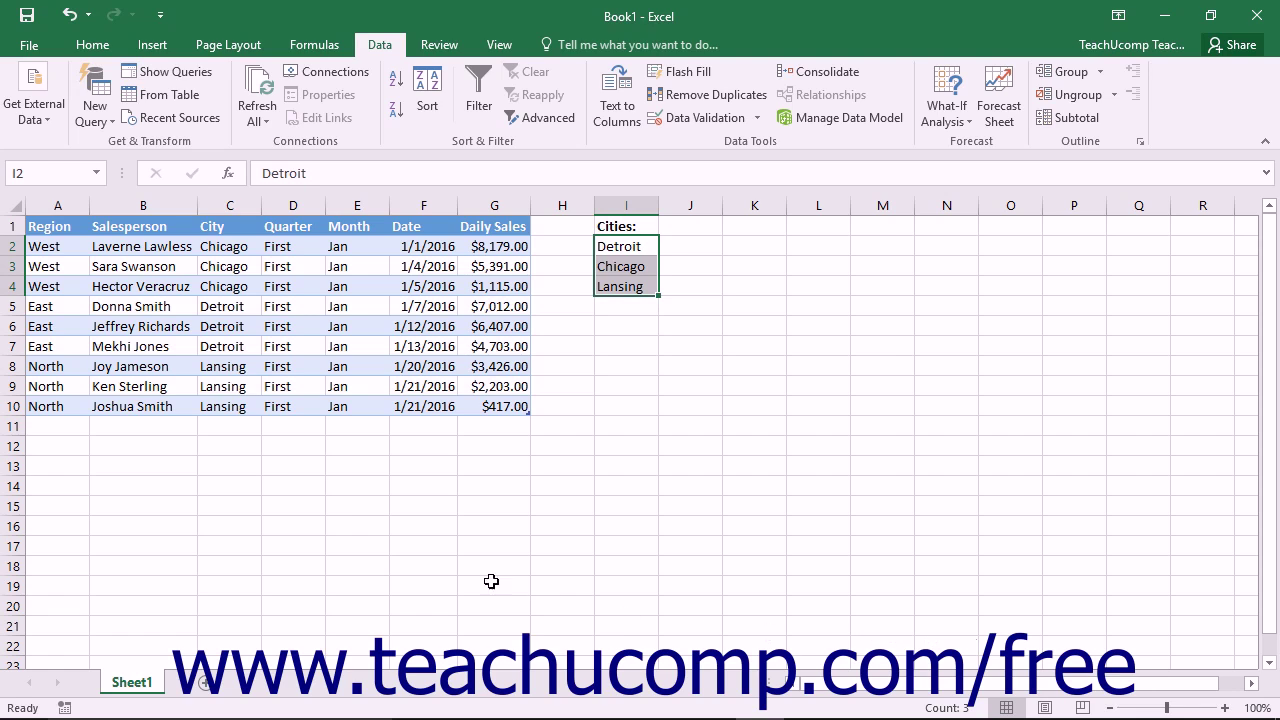
- Set up a custom sort of the sales table by the Region column, sorting on values
click(71, 249)
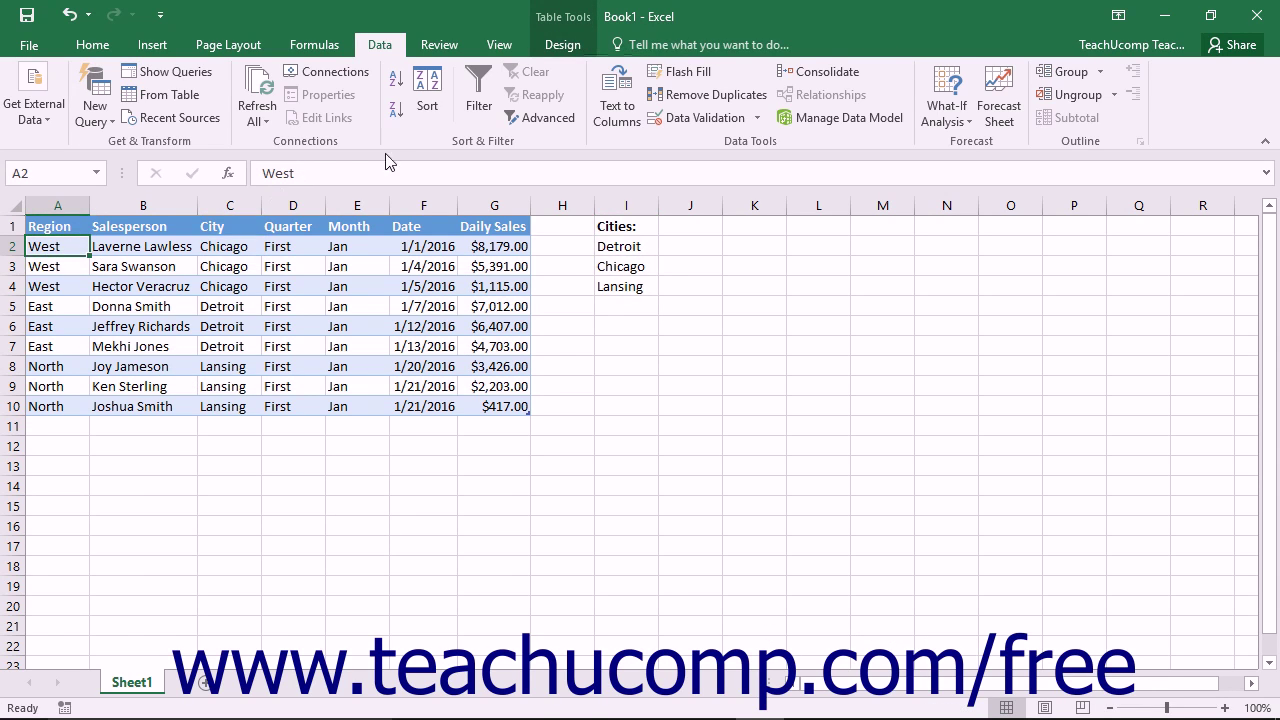
click(425, 104)
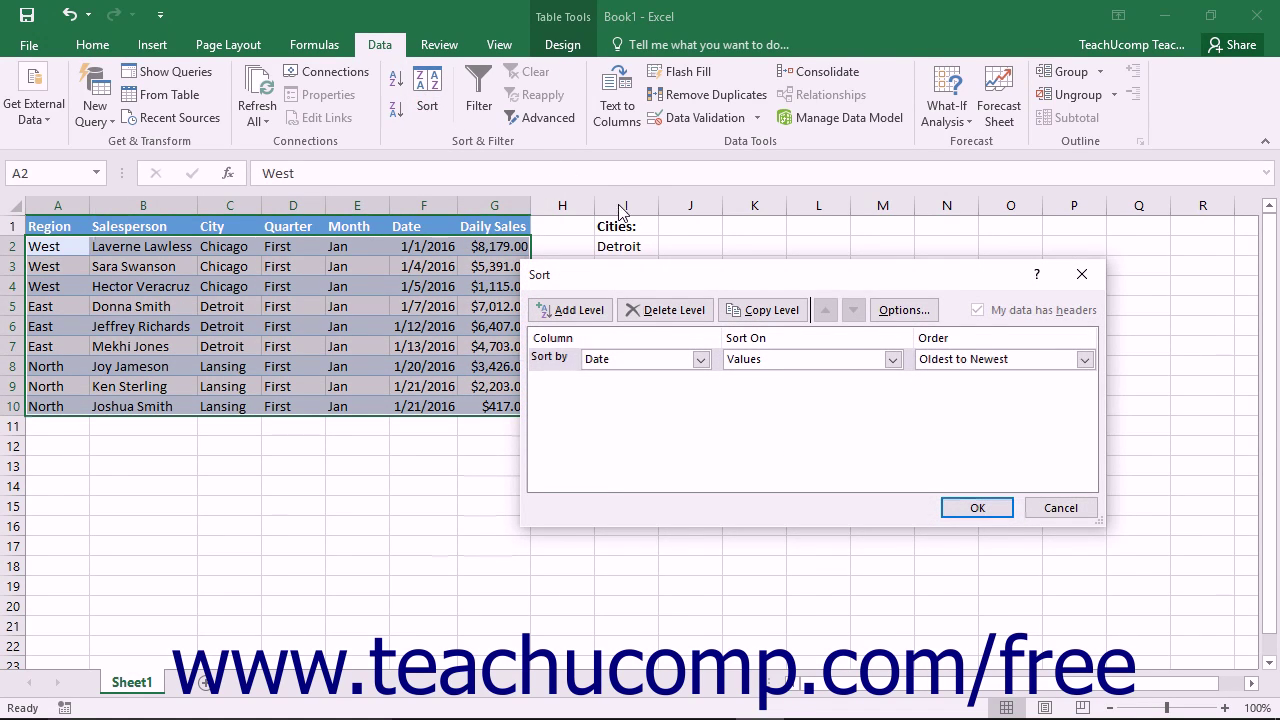
click(702, 359)
click(677, 376)
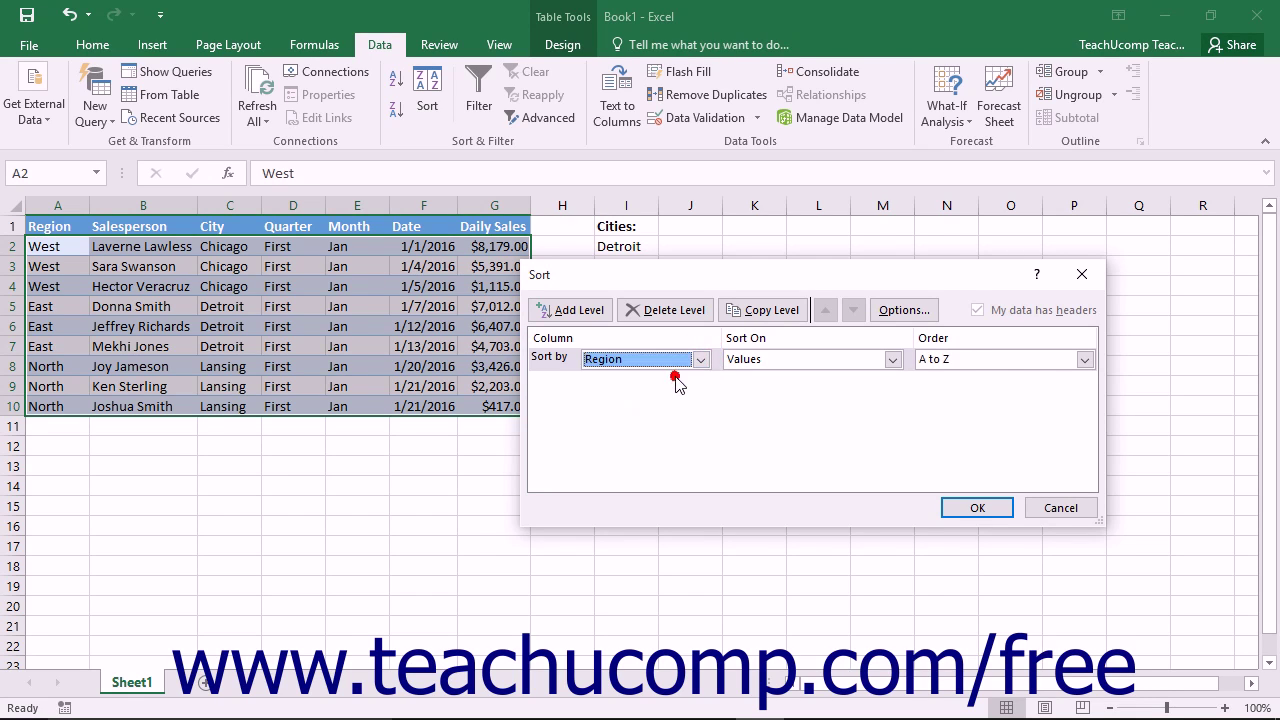
click(893, 360)
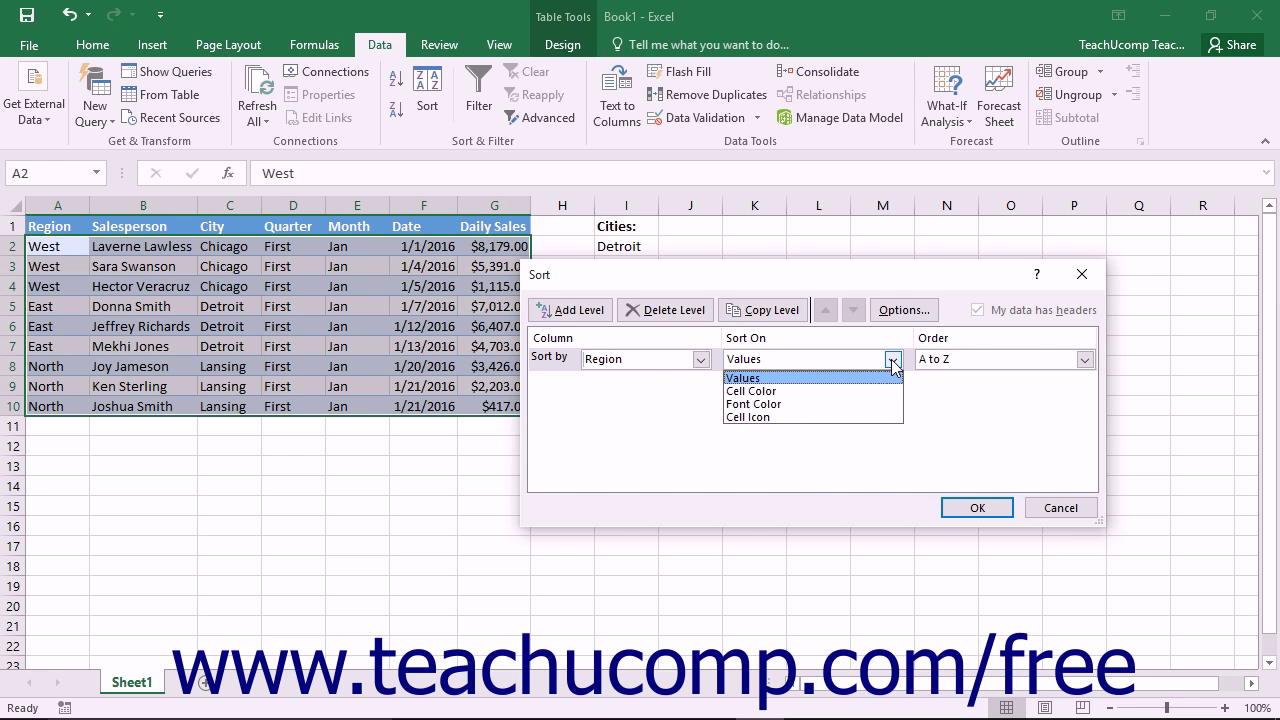
click(832, 376)
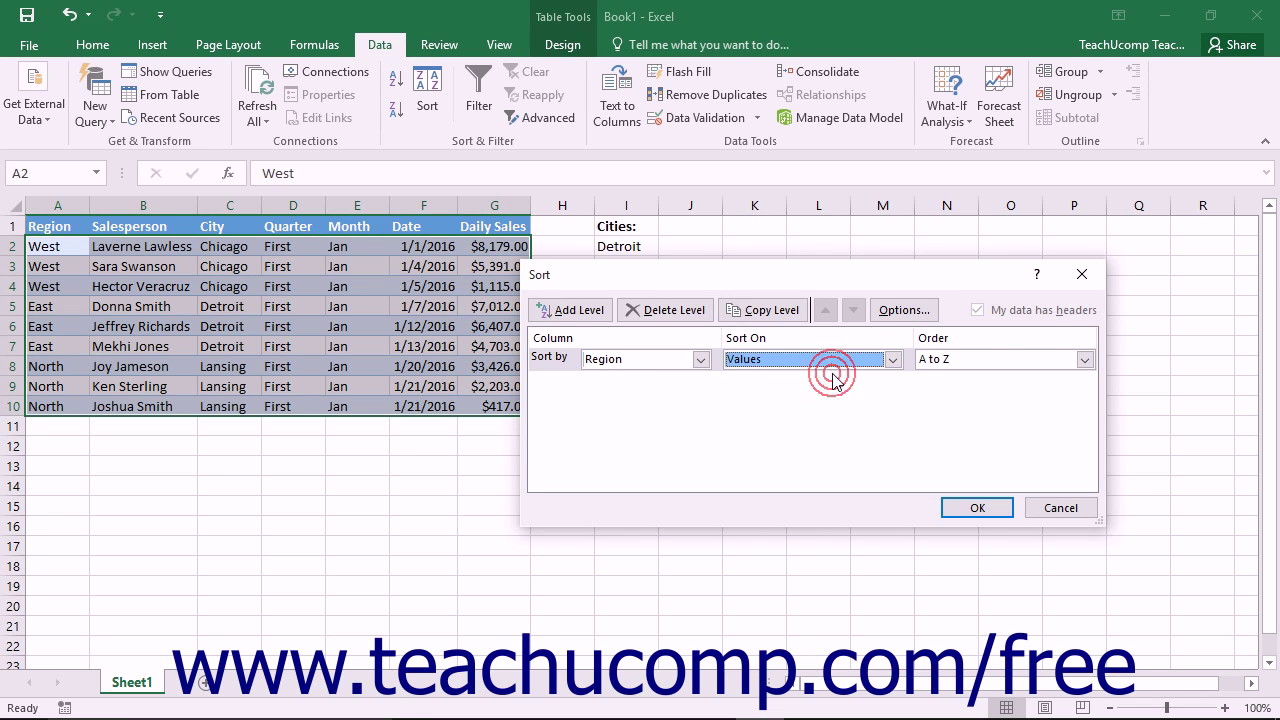
- Set the sort order to the custom list North, East, South, West and apply the sort to the table
click(1085, 360)
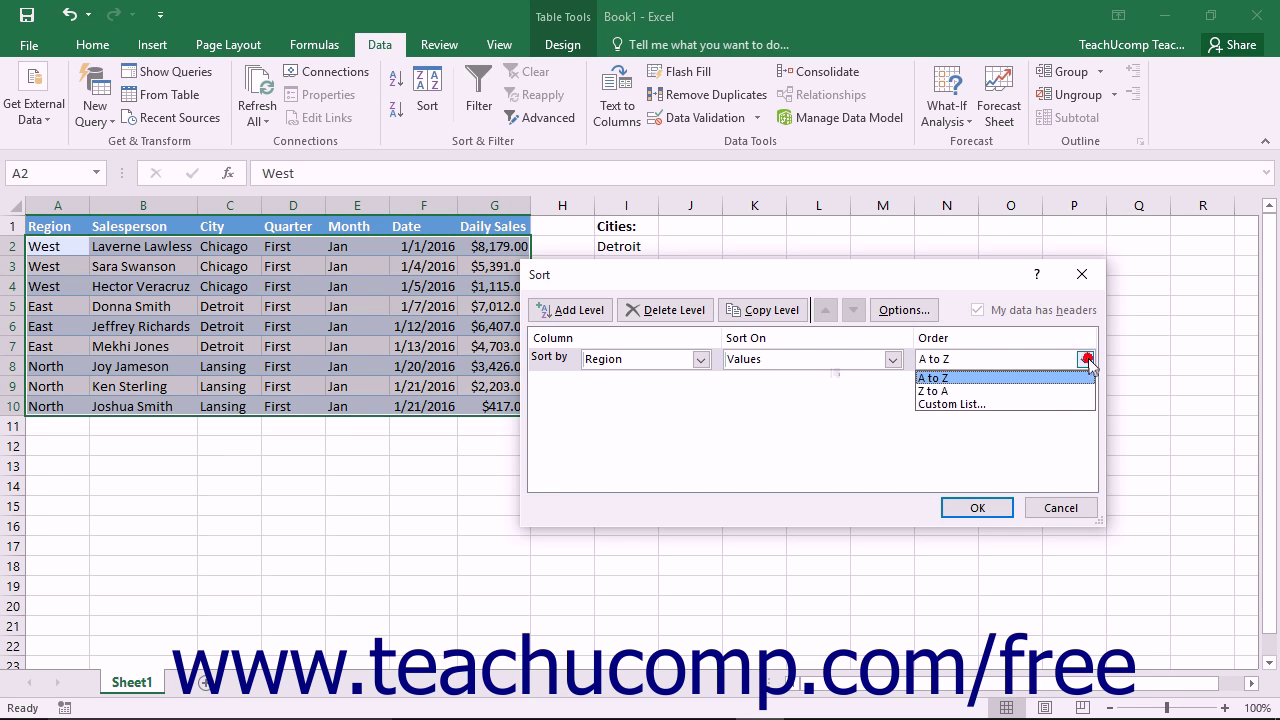
click(1038, 405)
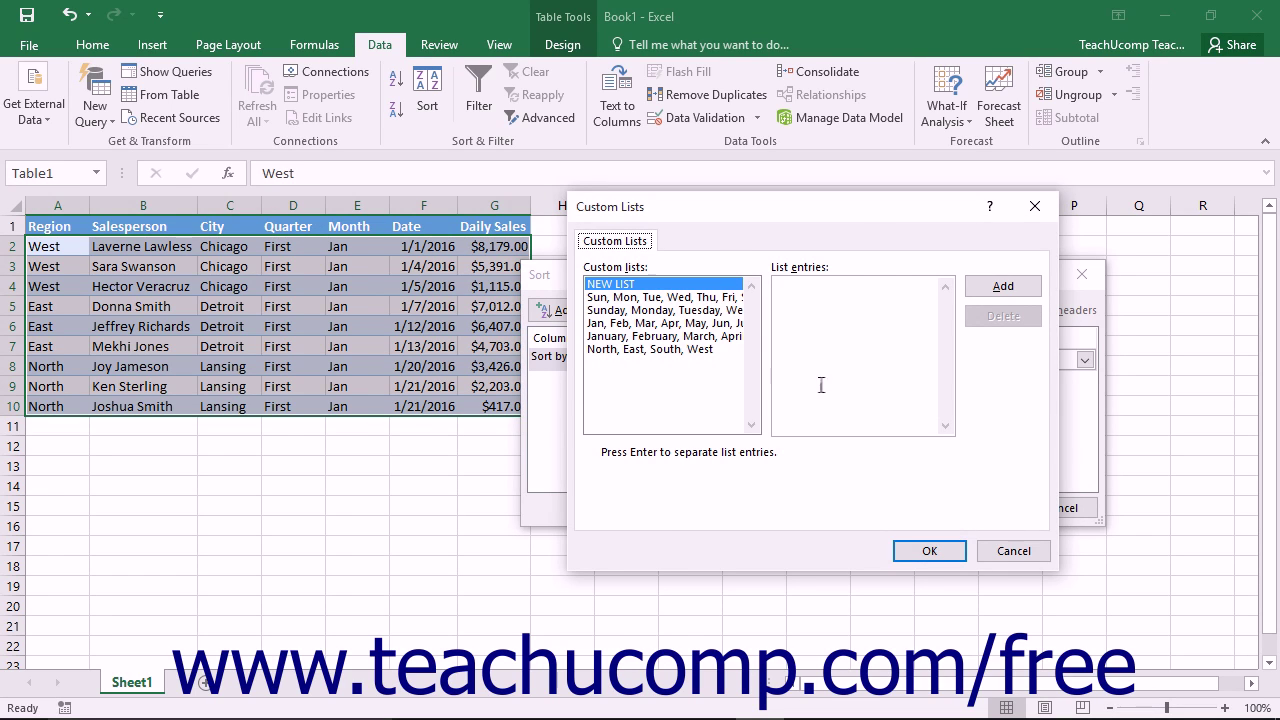
click(654, 349)
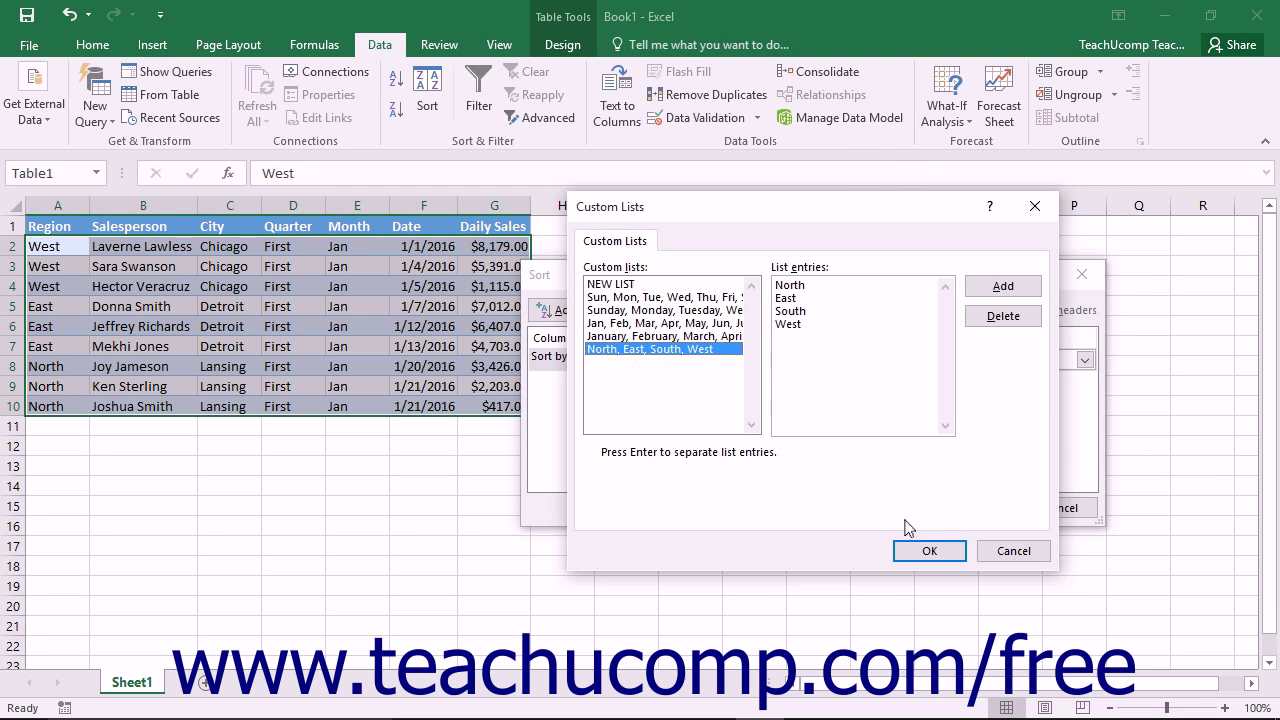
click(928, 551)
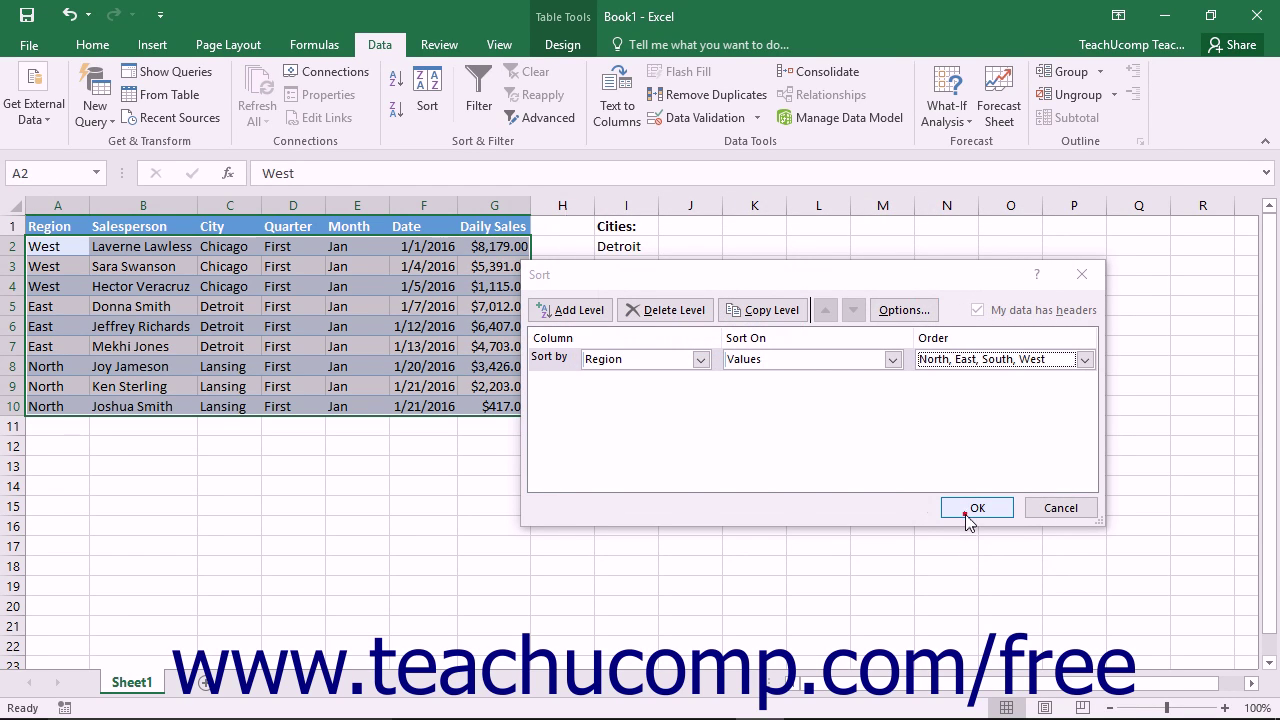
click(968, 516)
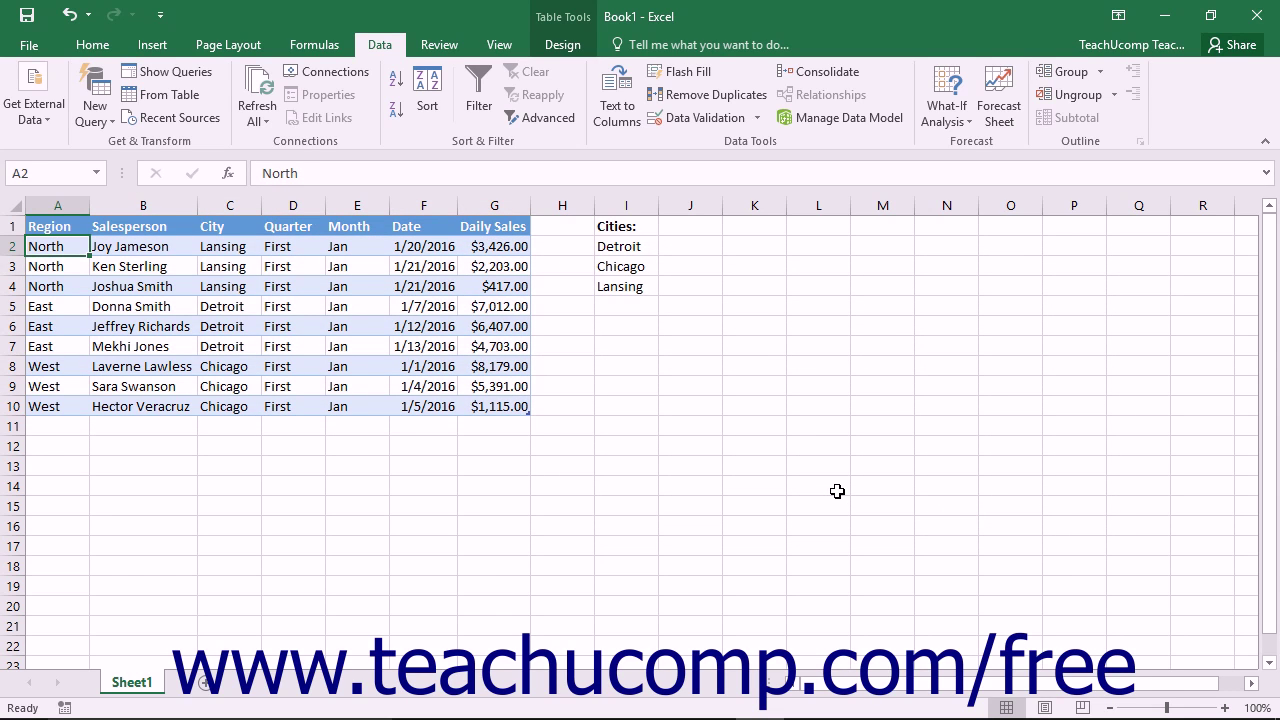